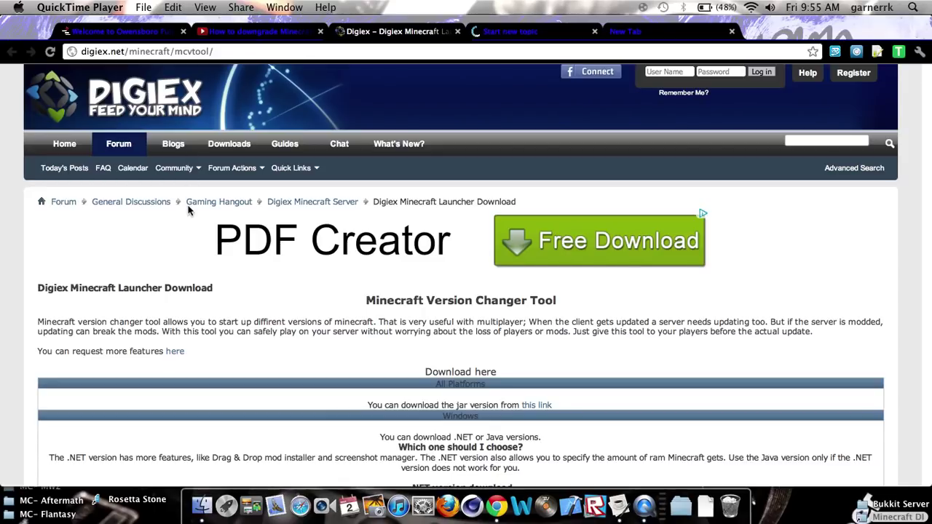
Step: Scroll the mcvtool page down to 'Download here', showing the jar, Windows and Mac versions
scroll(188, 210, "down", 3)
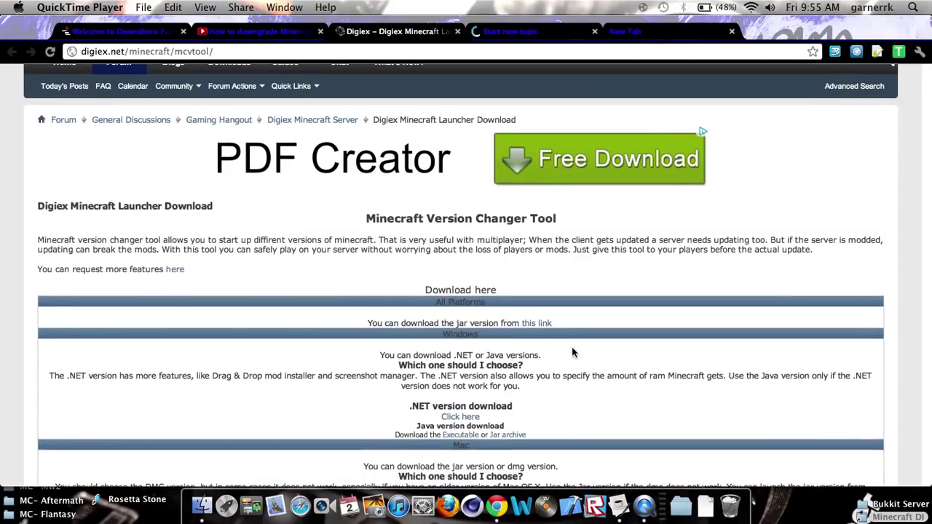
scroll(546, 291, "down", 2)
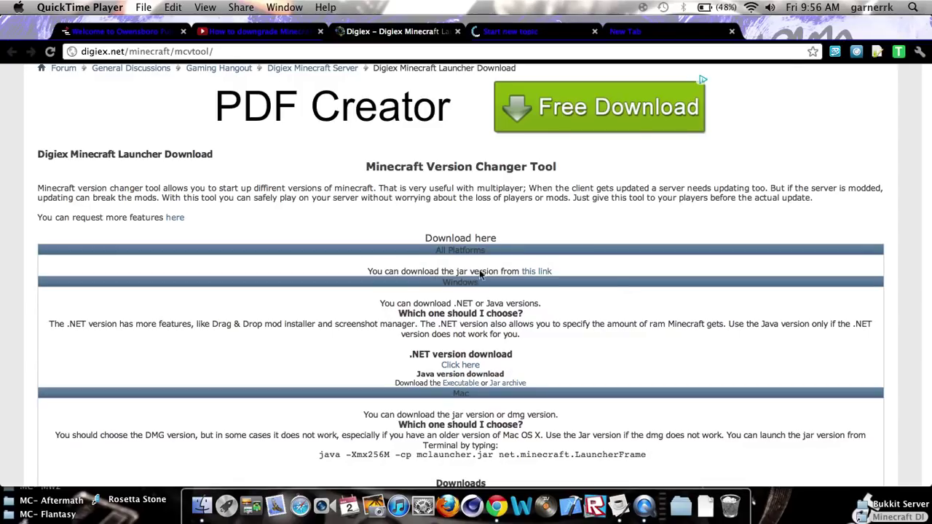
left_click(537, 277)
Step: Download the launcher jar, keep it past the warning, and open mclauncher (1).jar
left_click(537, 278)
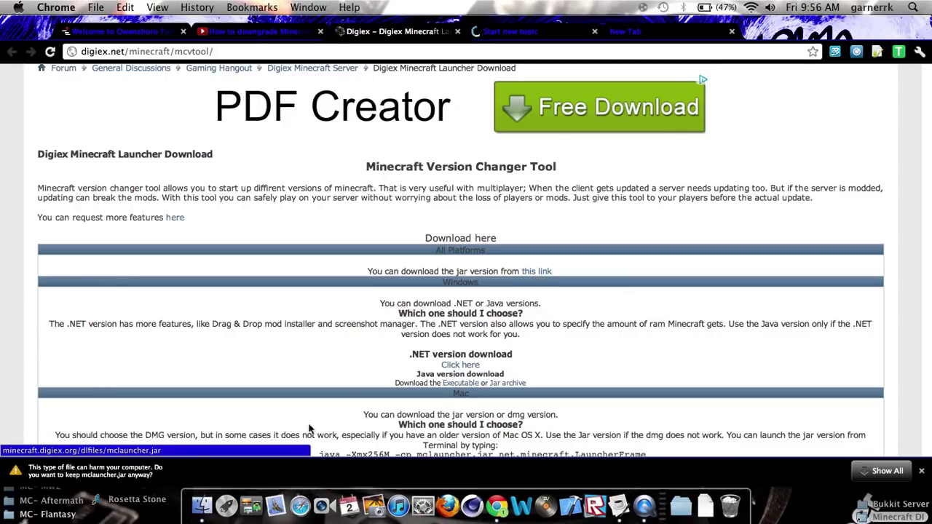
left_click(221, 477)
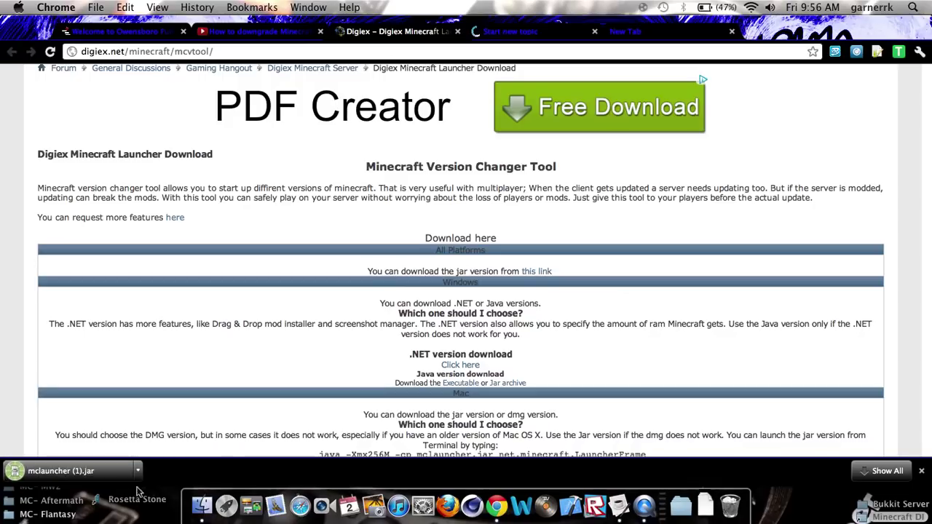
left_click(707, 509)
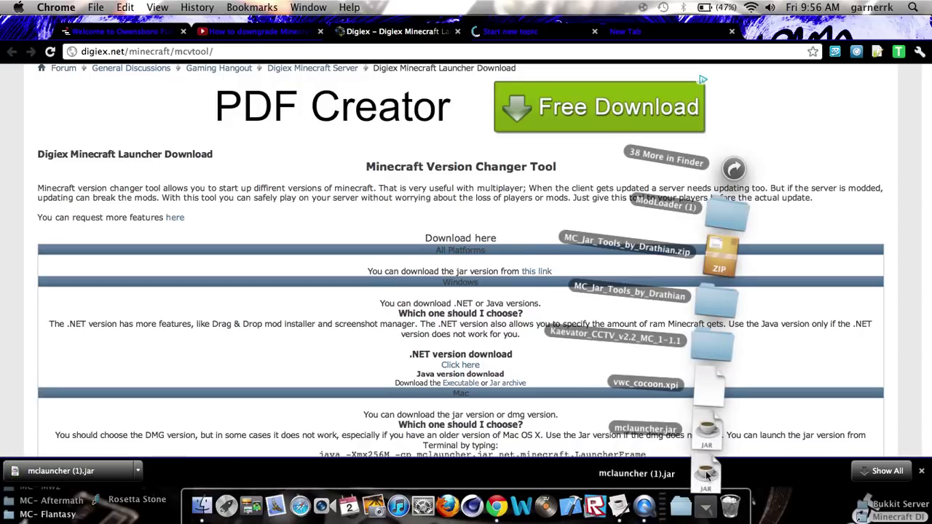
left_click(705, 477)
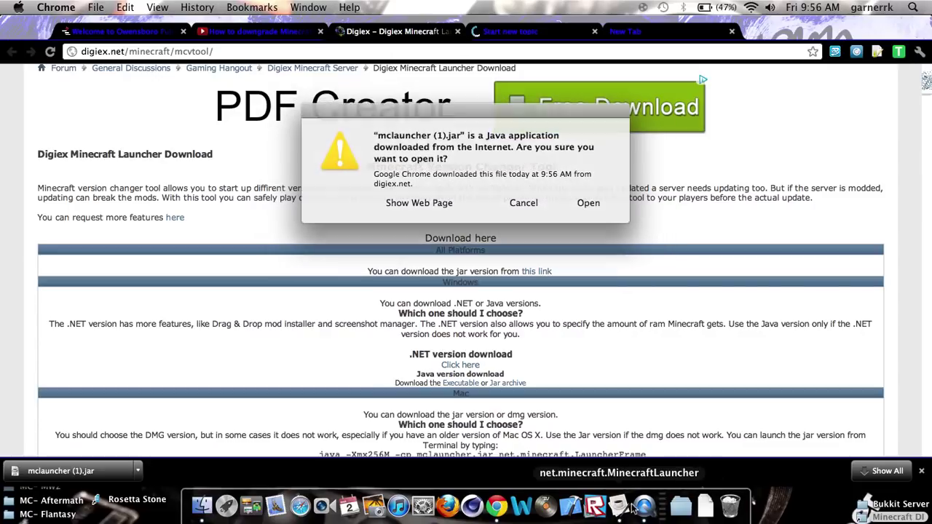
left_click(589, 203)
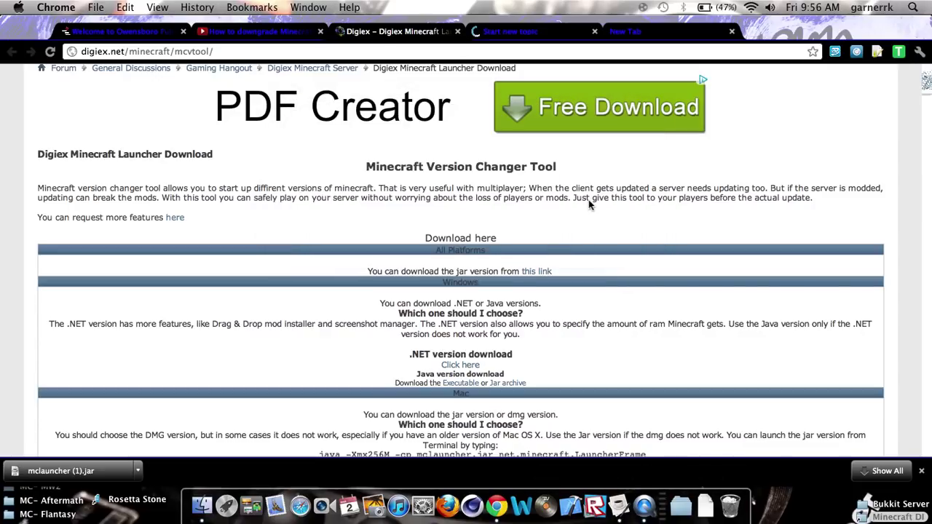
left_click(618, 509)
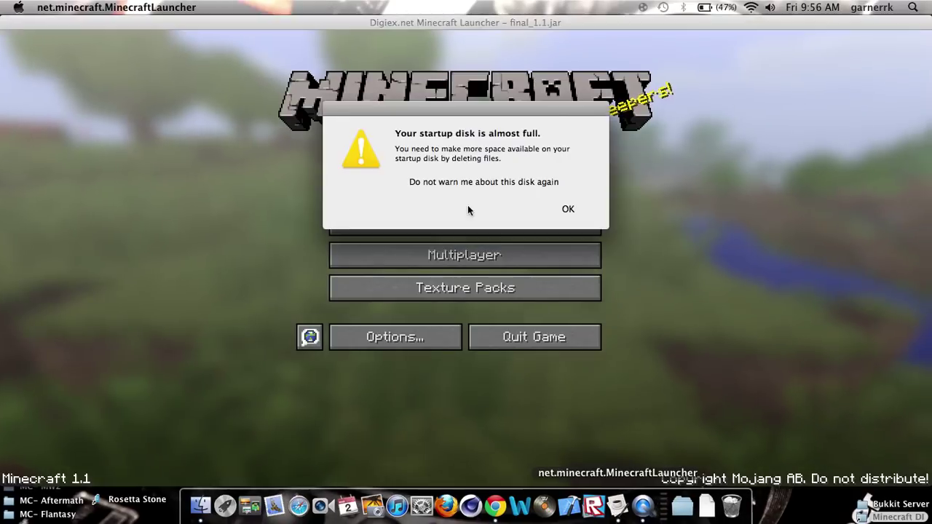
Step: Dismiss the disk-almost-full alert and scroll Launcher News down to 'Download more jars'
left_click(568, 209)
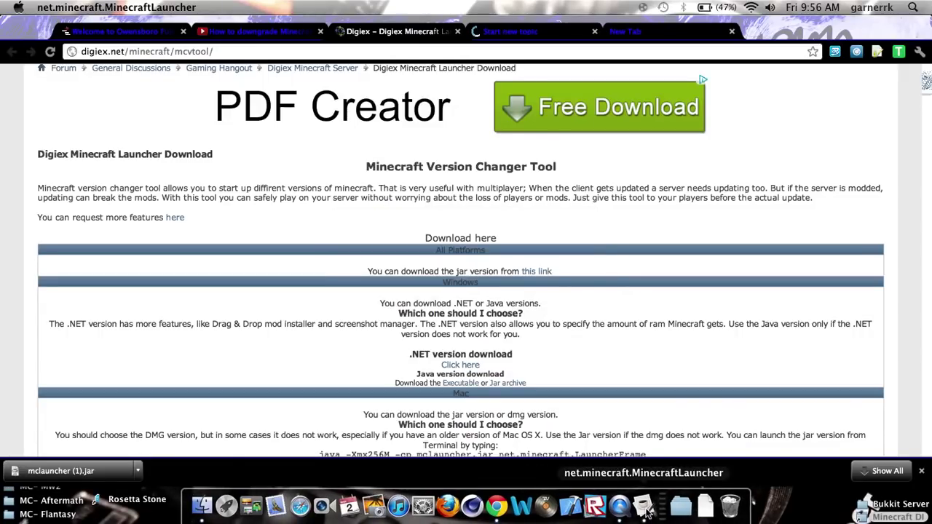
left_click(647, 510)
left_click(647, 510)
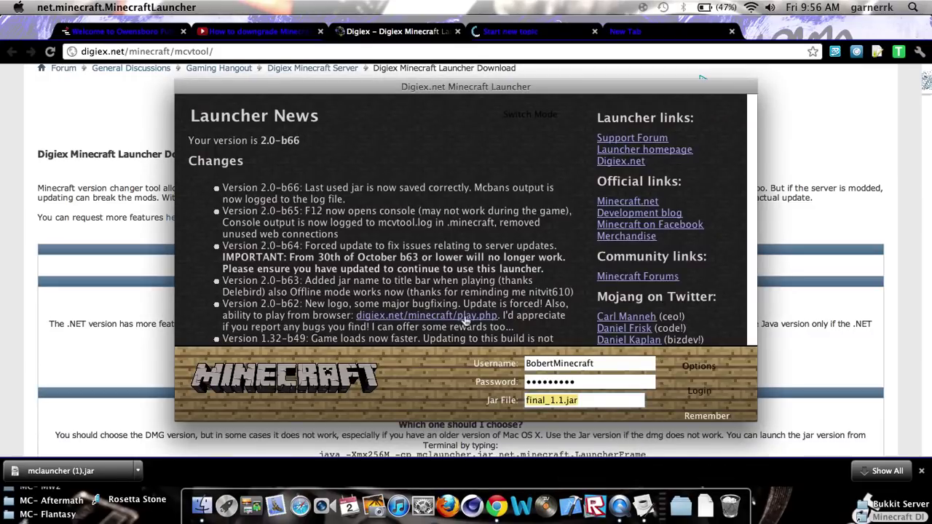
scroll(362, 224, "down", 10)
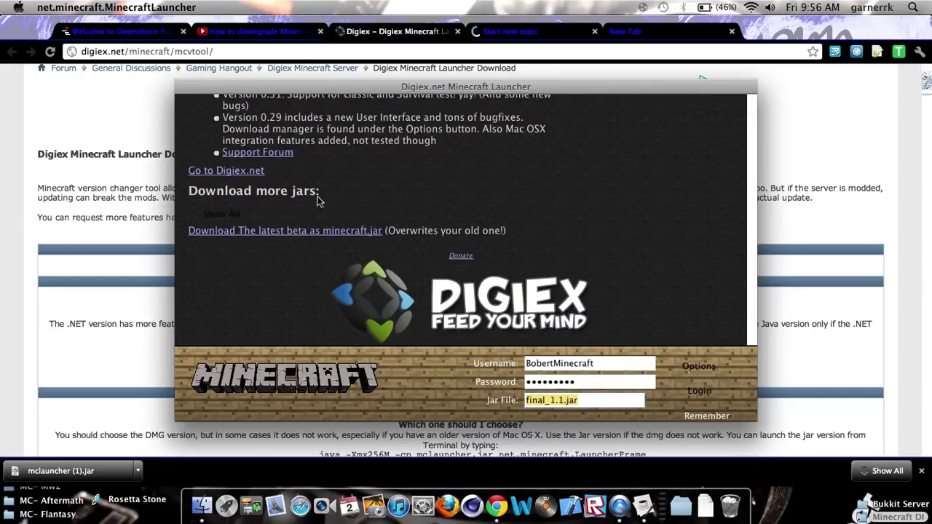
Step: From the full version list, download Minecraft Final 1.1 as final_1.1.jar, closing the Download Manager when complete
left_click(221, 216)
scroll(331, 216, "down", 5)
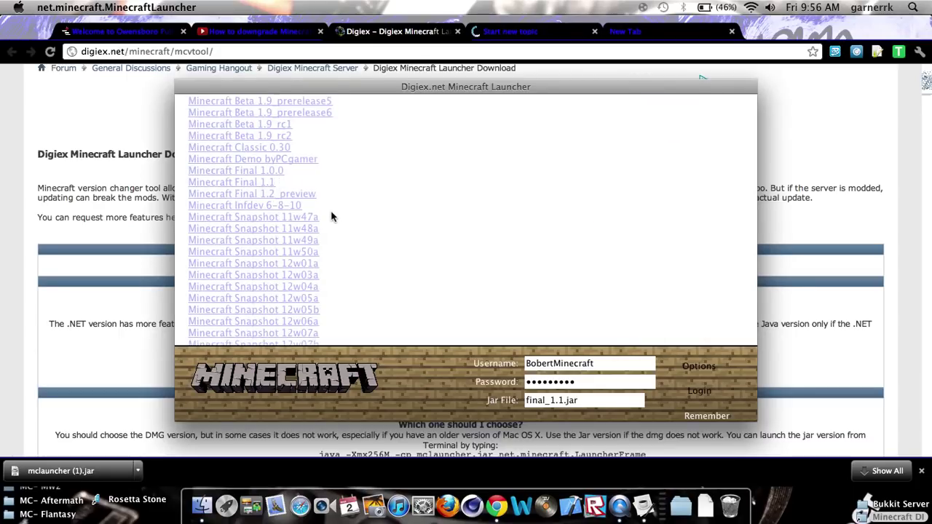
scroll(331, 216, "down", 5)
scroll(331, 216, "up", 5)
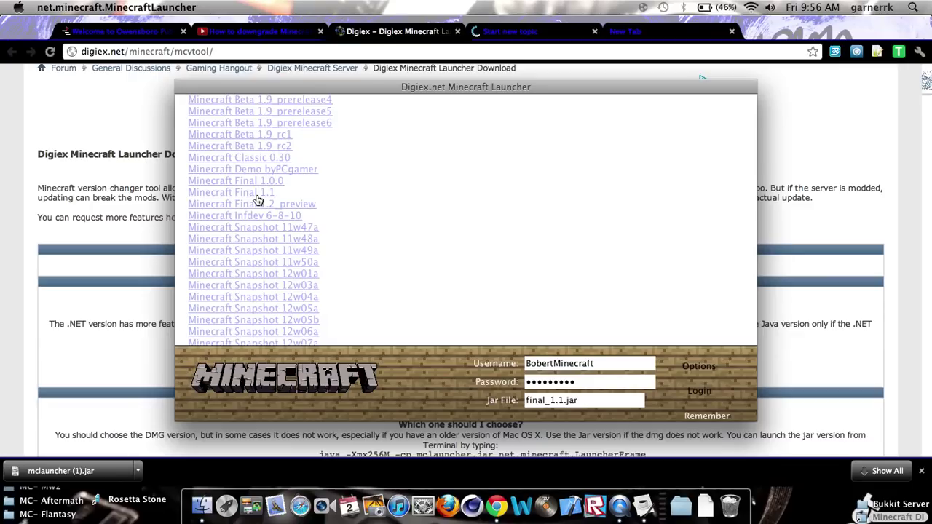
left_click(256, 199)
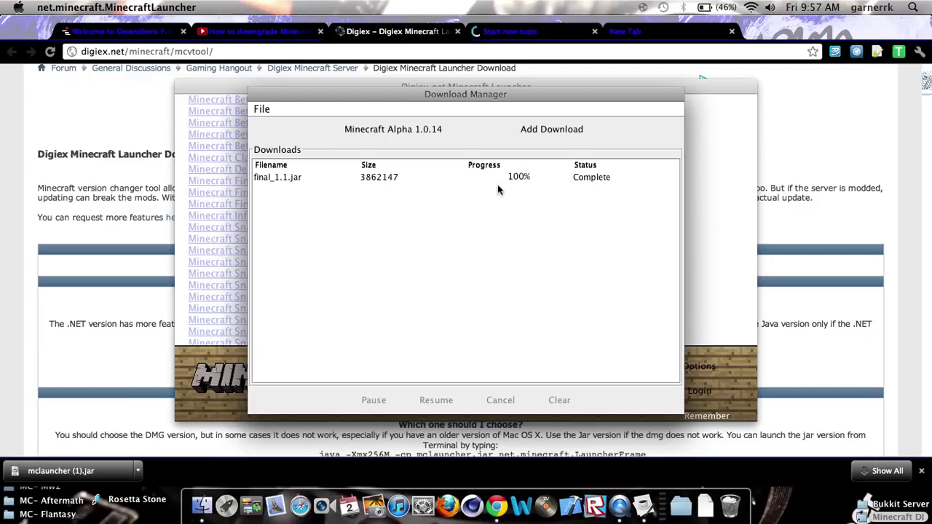
left_click(256, 96)
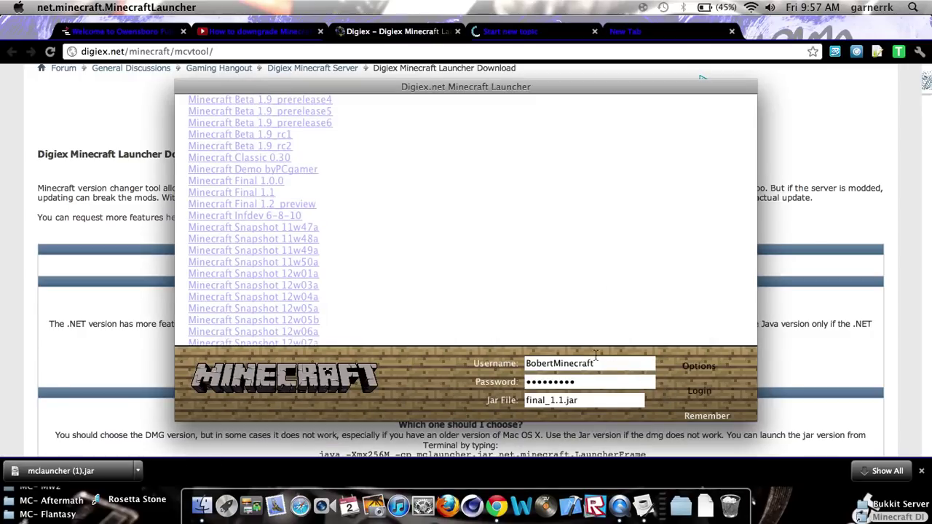
Step: Choose final_1.1.jar as the Jar File and log in to launch Minecraft 1.1
left_click(651, 399)
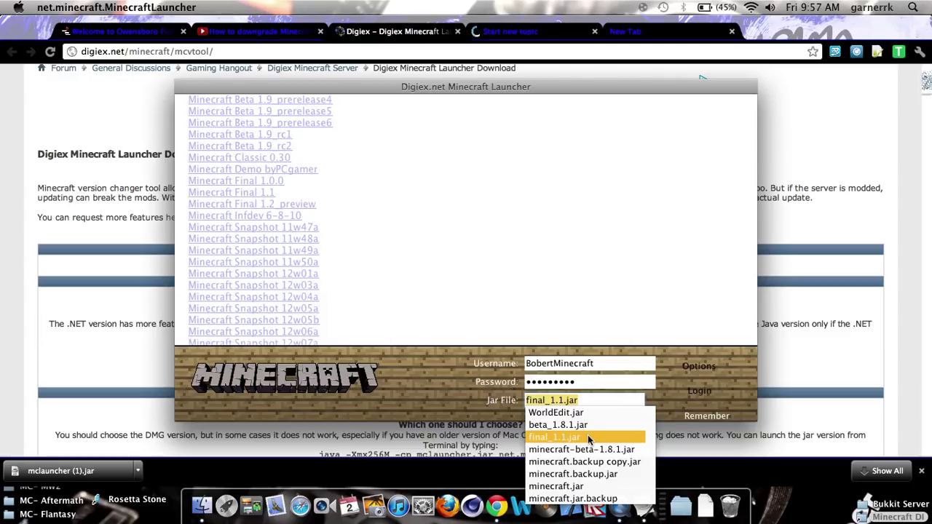
left_click(588, 438)
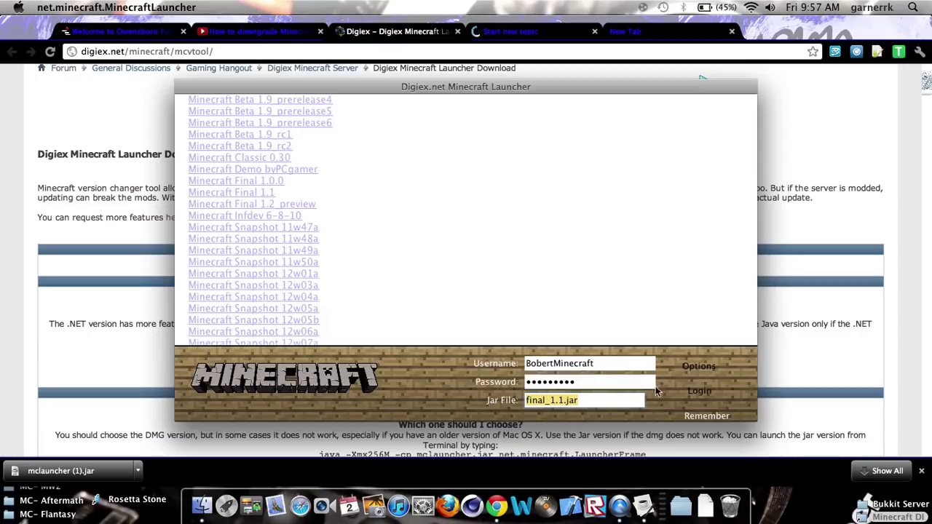
left_click(701, 392)
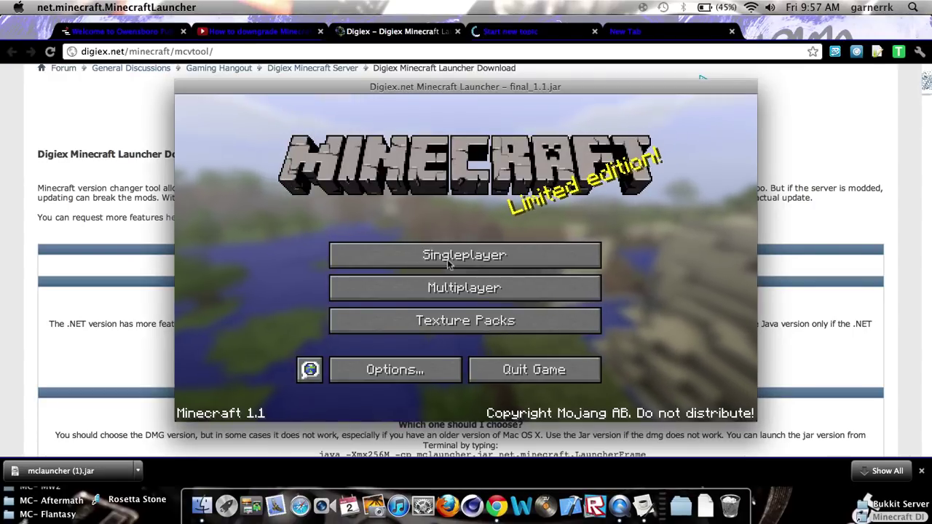
Step: Join the BlueCraft server from the Minecraft 1.1 multiplayer list and walk around in-game
left_click(446, 295)
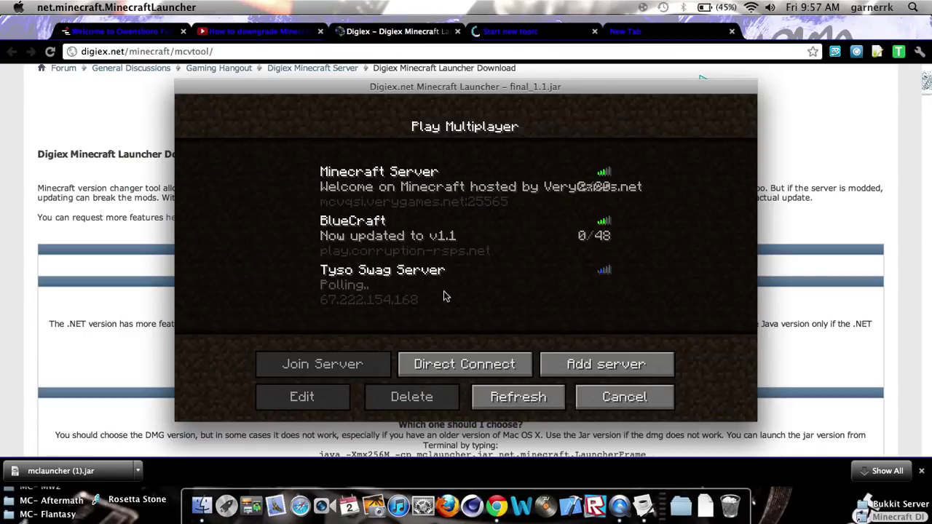
left_click(443, 207)
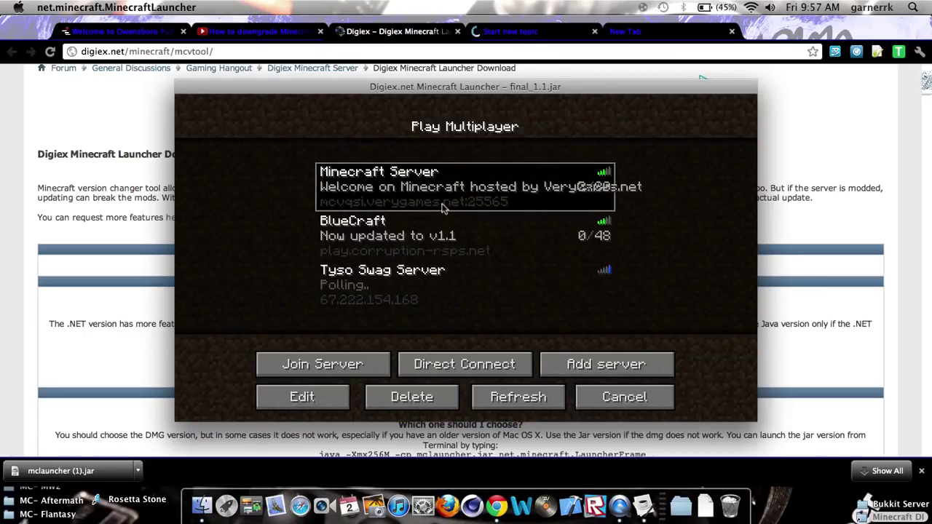
left_click(379, 242)
left_click(325, 372)
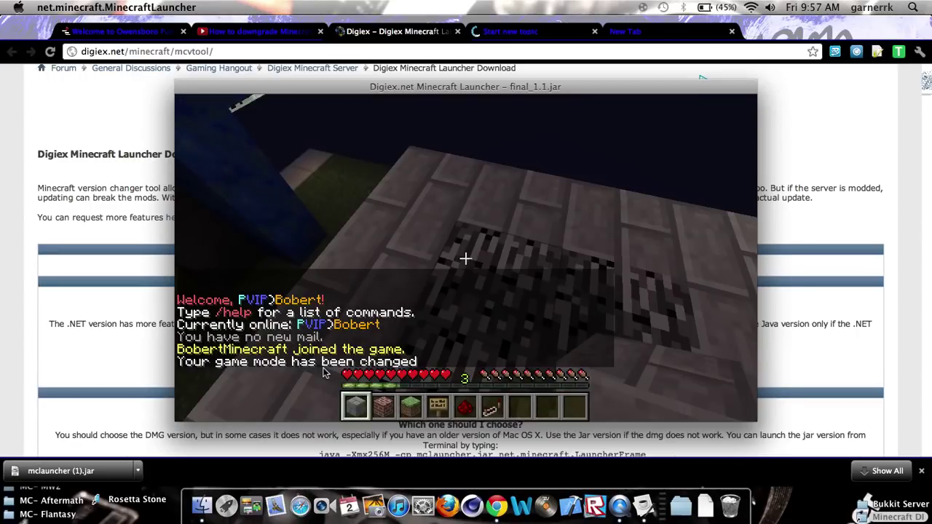
left_click(325, 371)
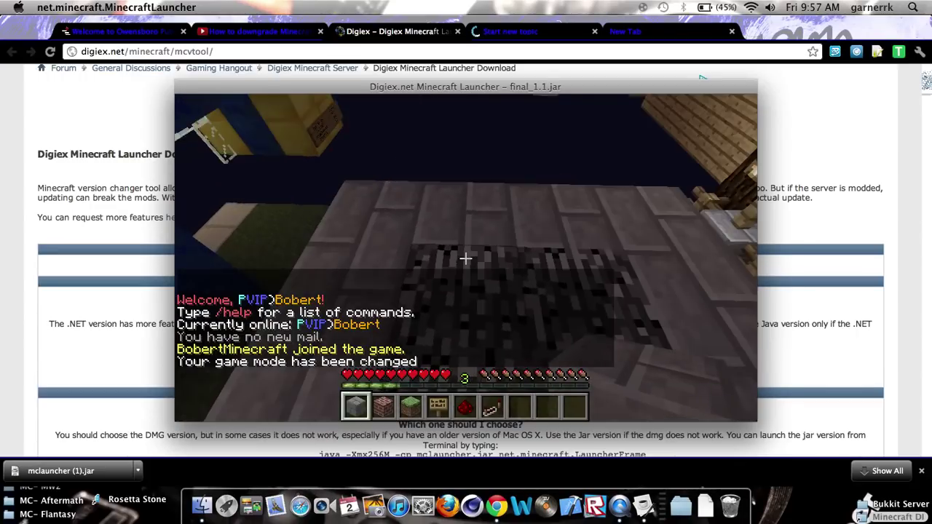
key("w")
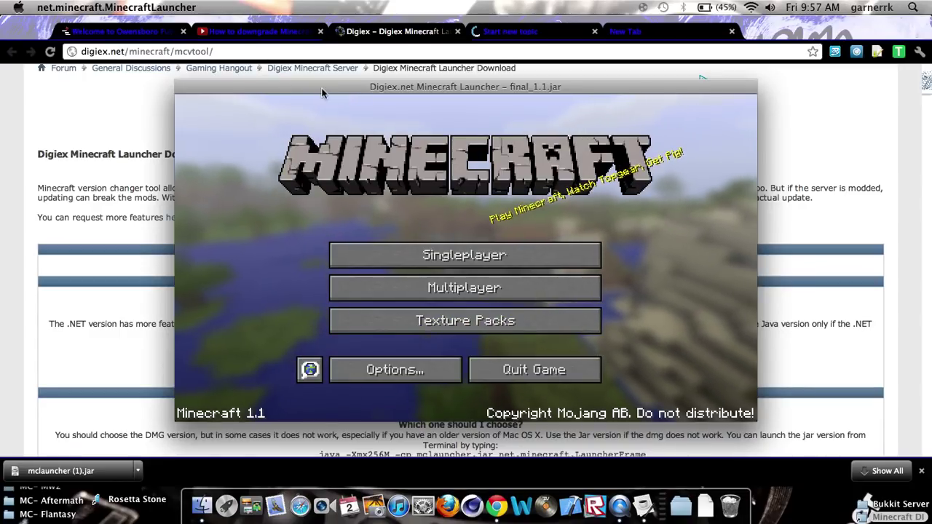
left_click_drag(321, 88, 486, 75)
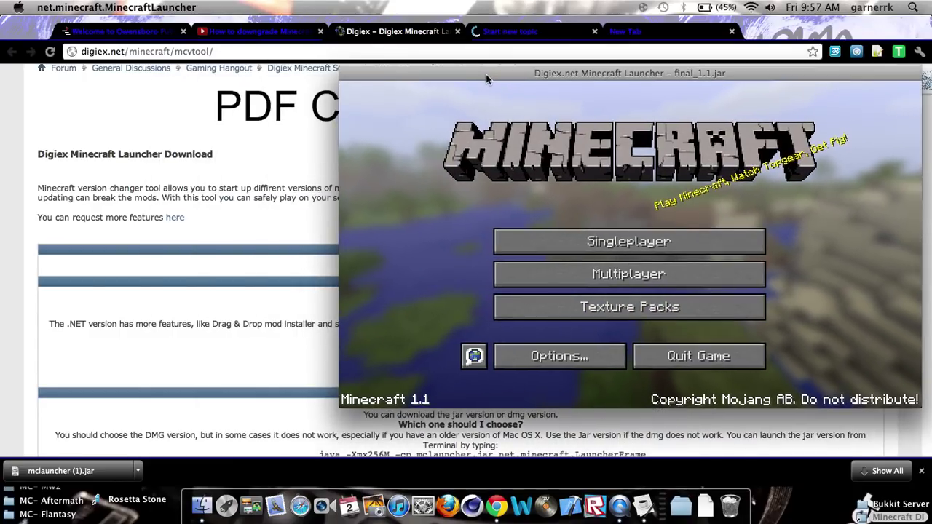
Step: Start the regular Minecraft launcher from a later page of Launchpad
left_click(227, 506)
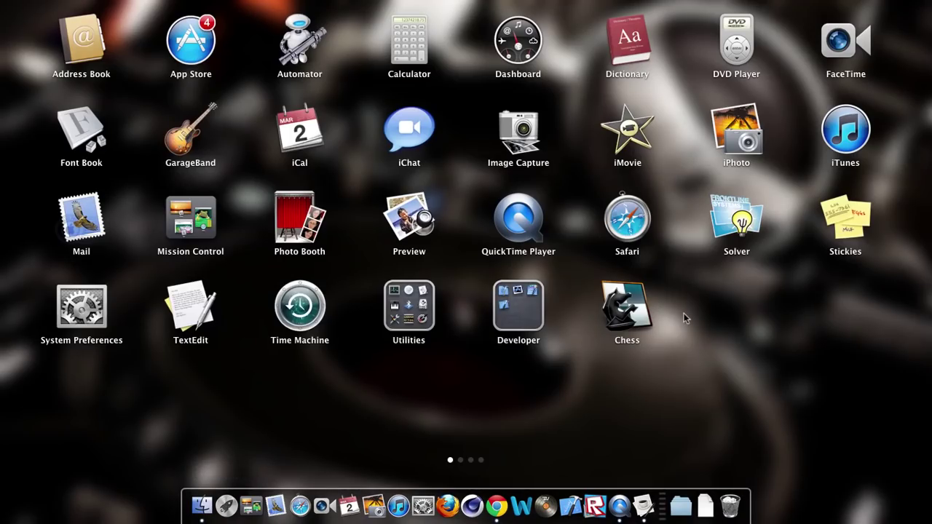
scroll(684, 314, "right", 5)
scroll(683, 313, "right", 10)
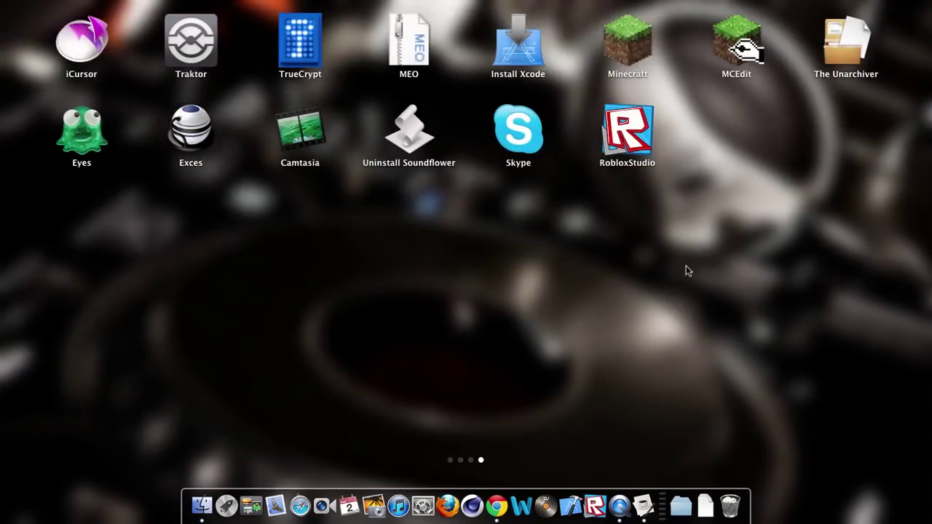
left_click(630, 49)
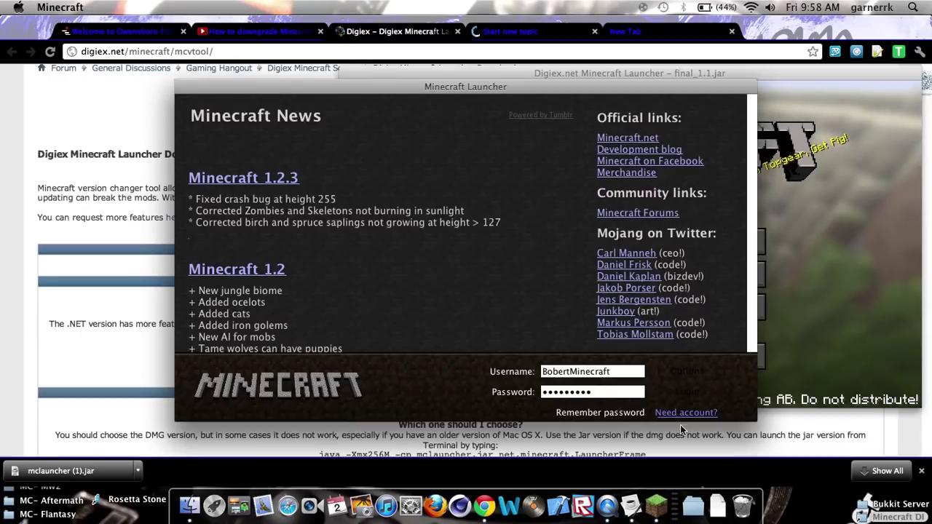
Step: Log in to Minecraft 1.2.3, try joining BlueCraft, and return to title after Connection Lost
left_click(686, 393)
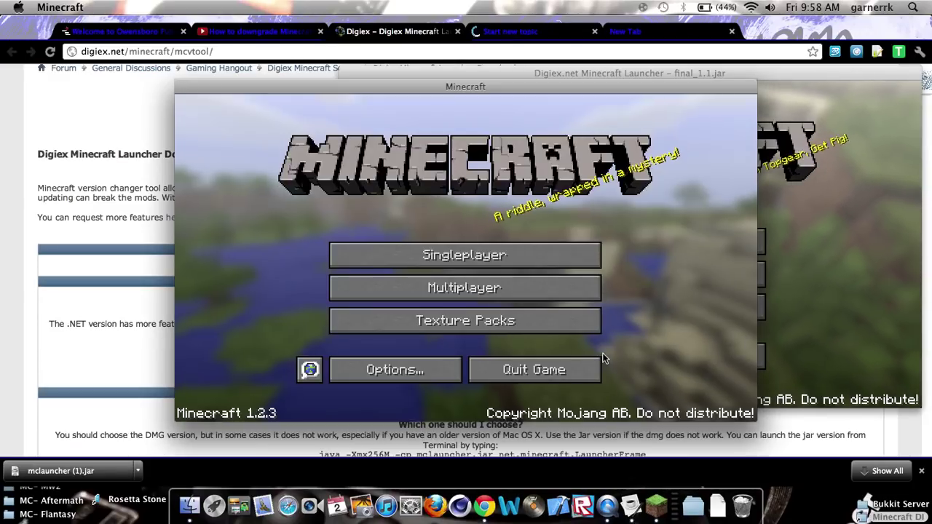
left_click(460, 288)
left_click(463, 233)
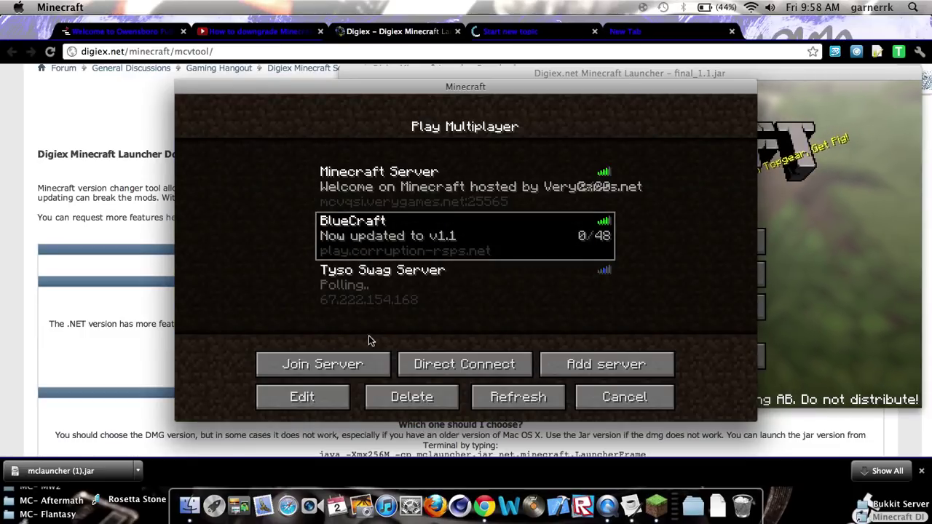
left_click(333, 368)
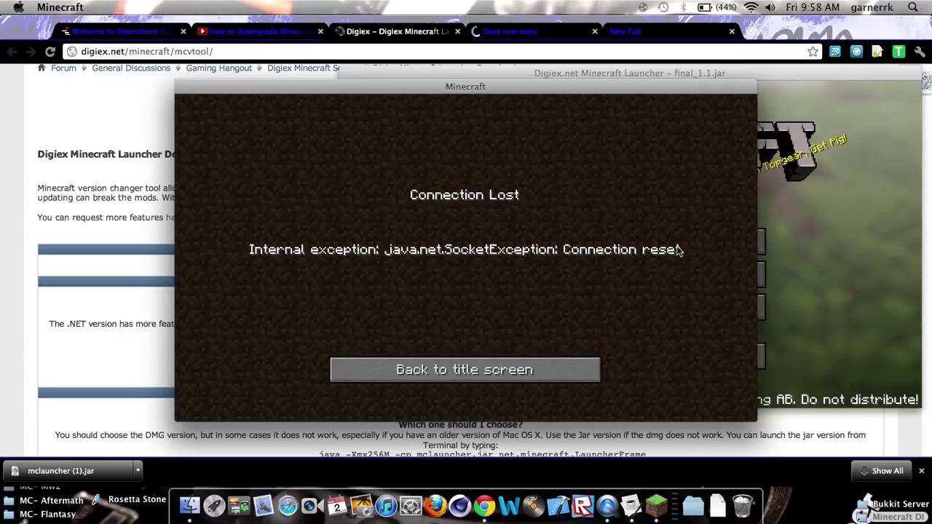
left_click(483, 371)
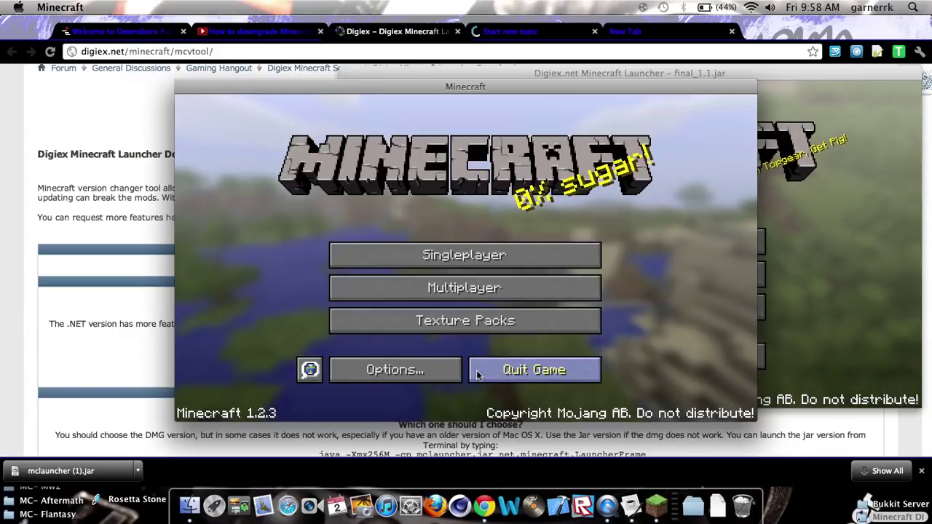
left_click_drag(349, 87, 444, 87)
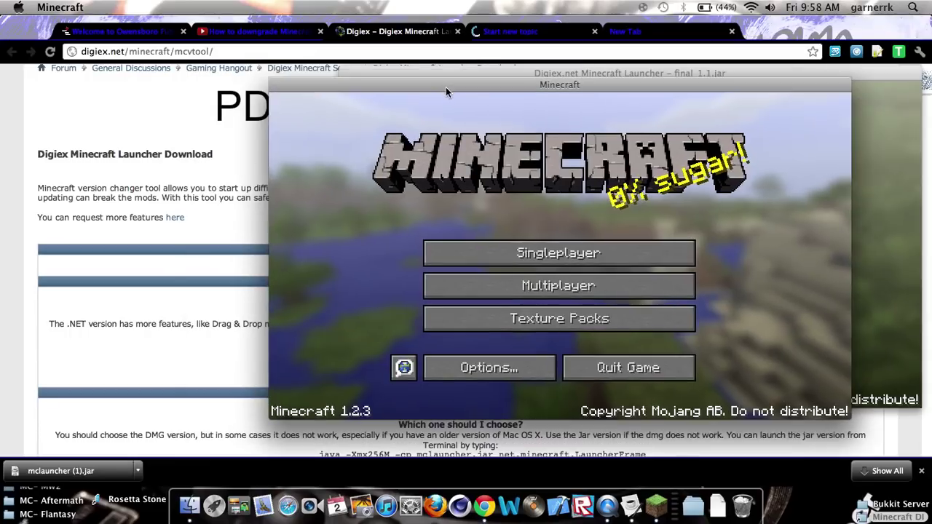
Step: Quit the Minecraft 1.2.3 game
left_click(276, 82)
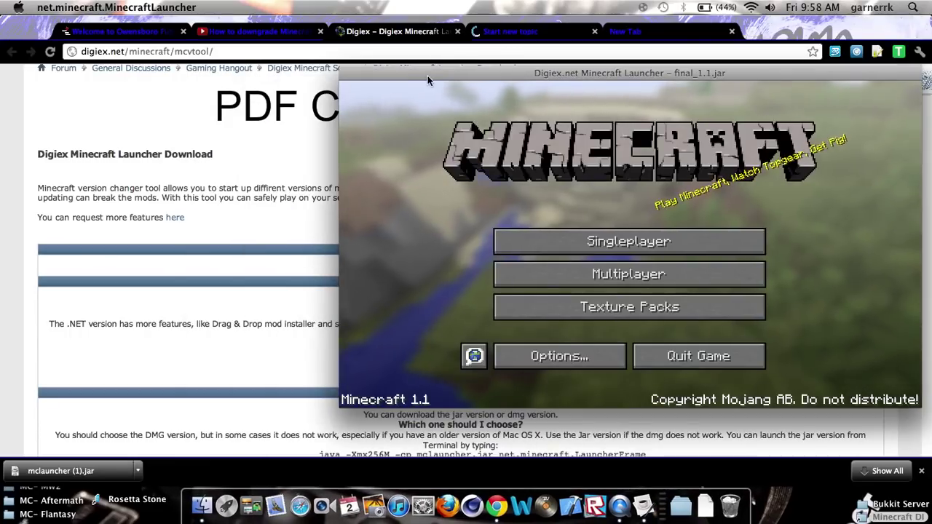